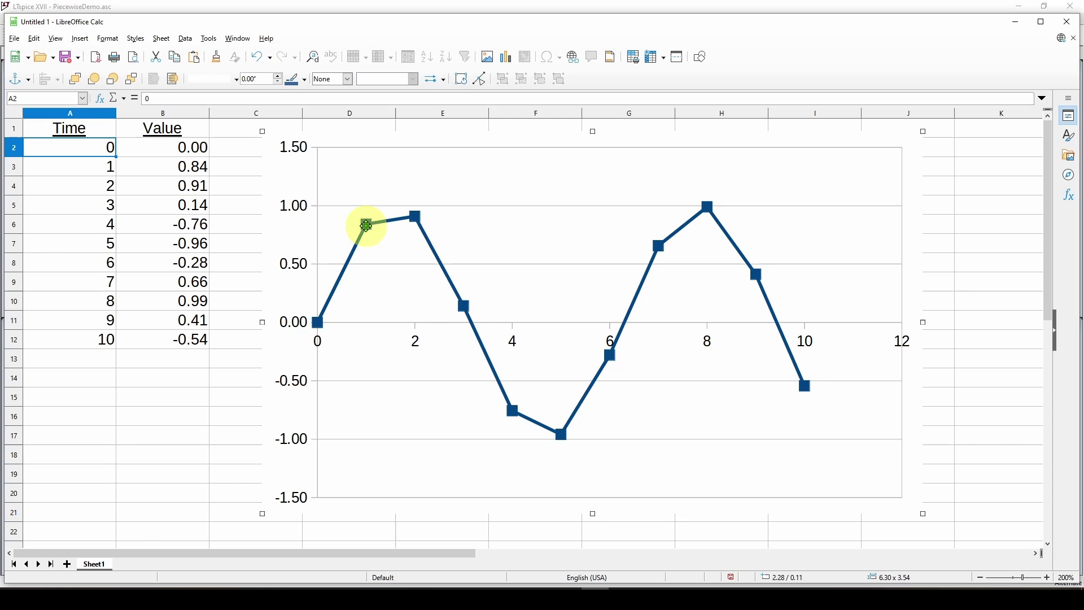
pyautogui.click(1017, 22)
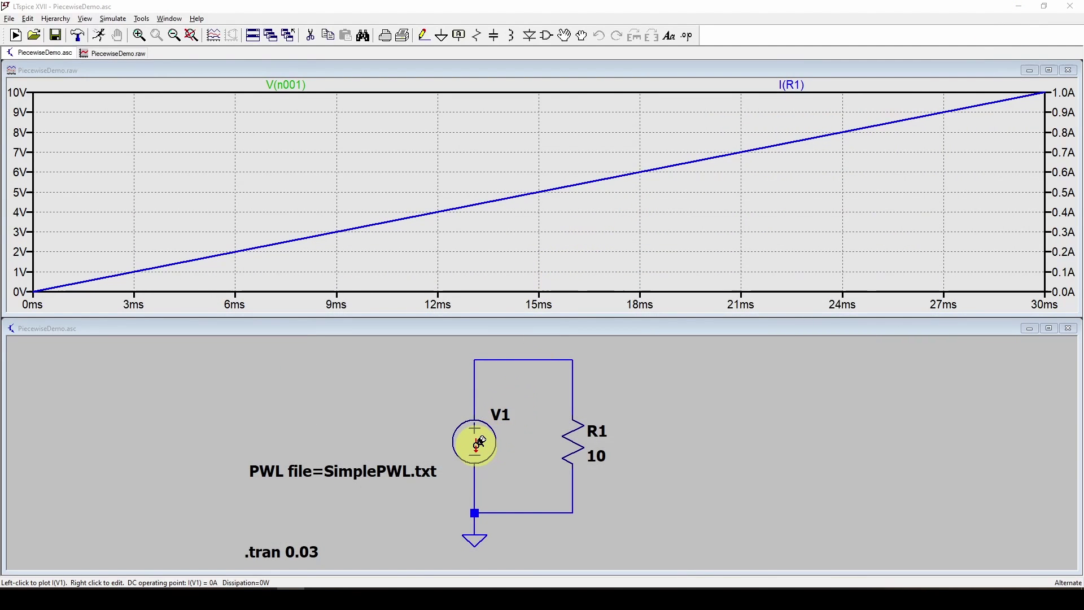
pyautogui.rightClick(480, 439)
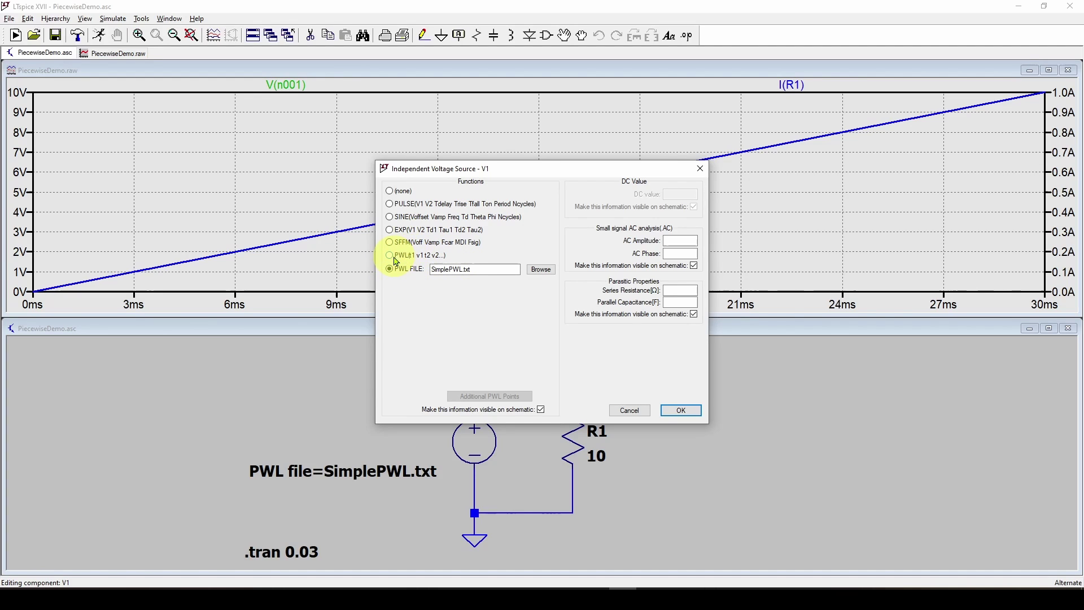
pyautogui.click(391, 257)
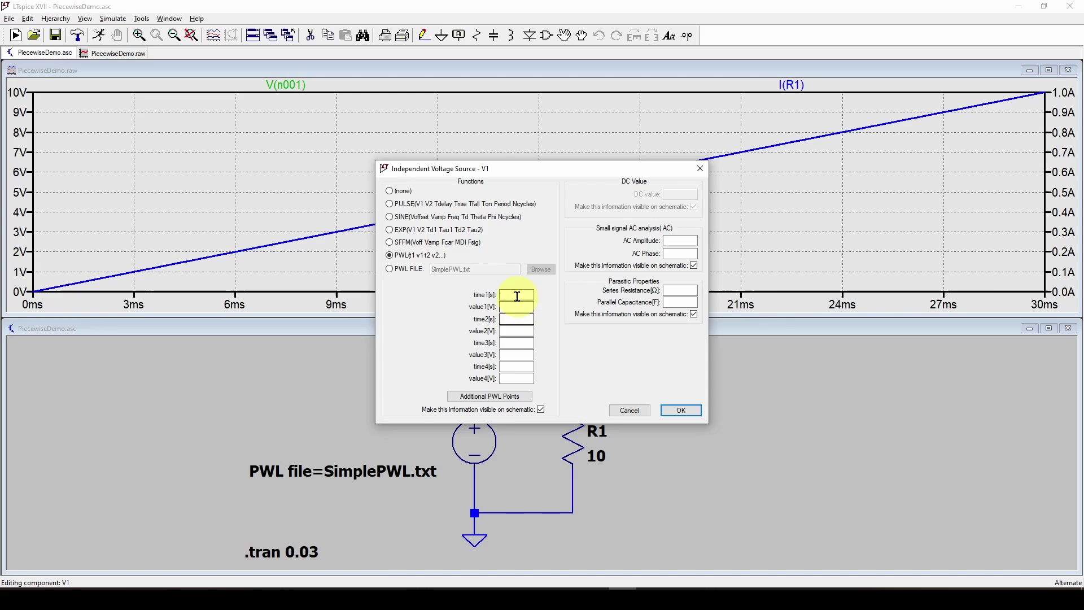
pyautogui.click(390, 270)
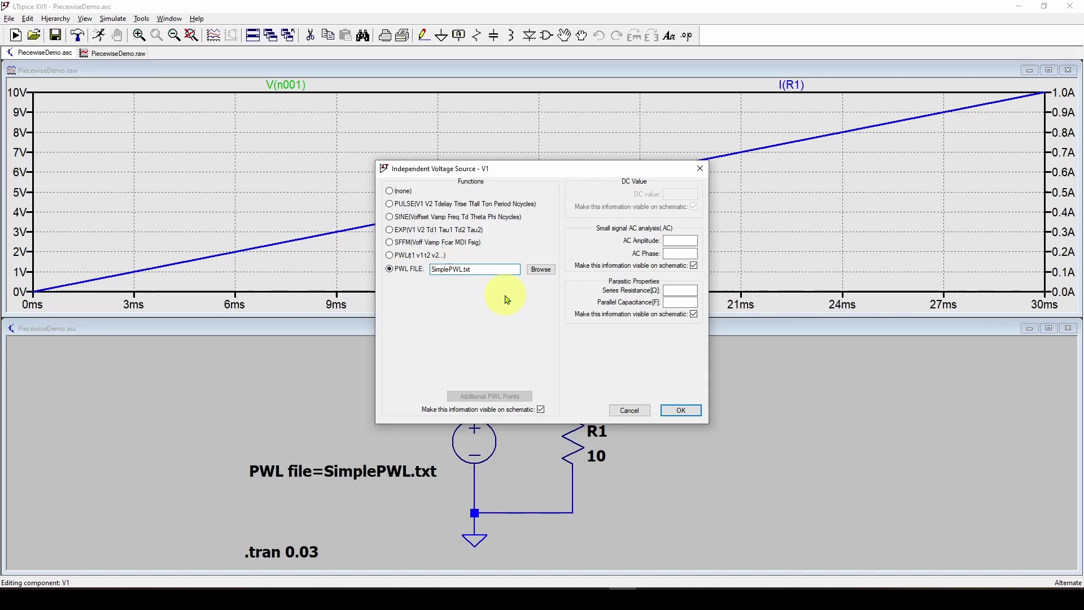
pyautogui.click(628, 409)
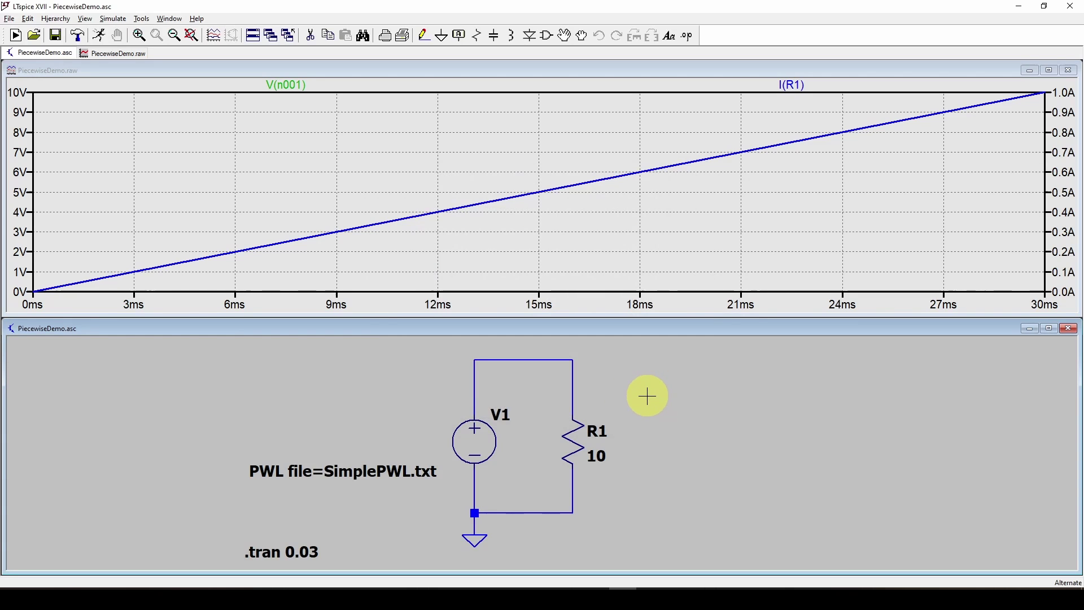
pyautogui.hotkey('alt', 'Tab')
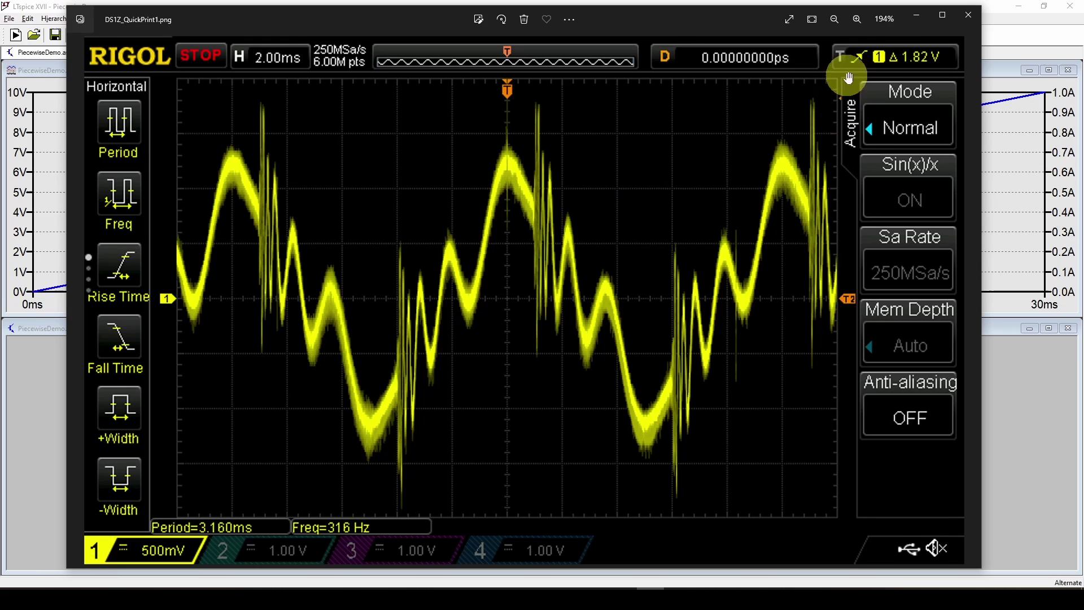
# Put away the oscilloscope screenshot and the Time/Value spreadsheet to reveal the ATXSwitchingOutput schematic
pyautogui.click(918, 19)
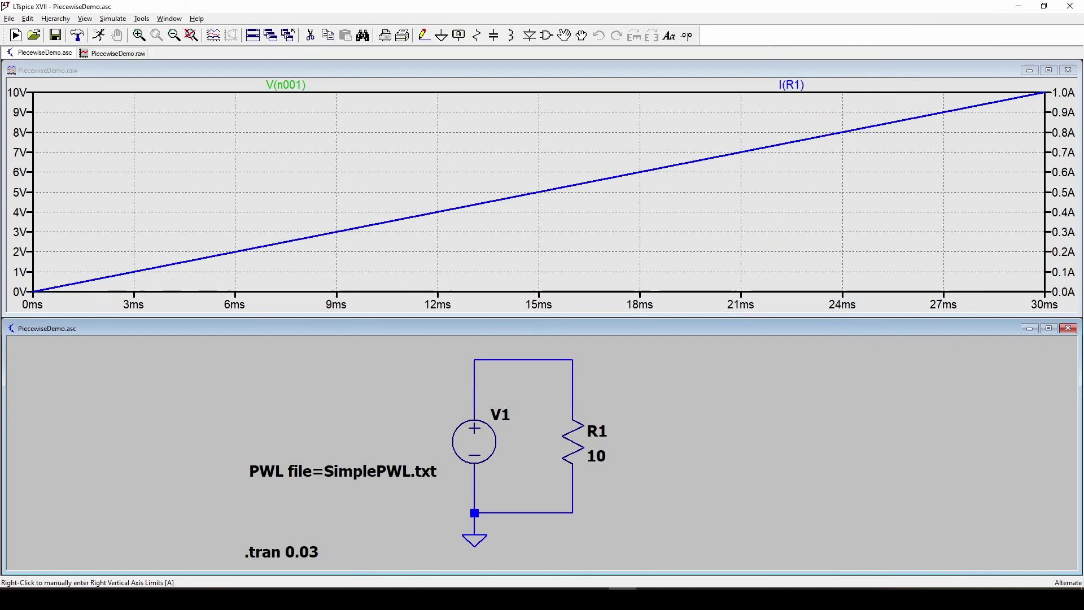
pyautogui.hotkey('alt', 'Tab')
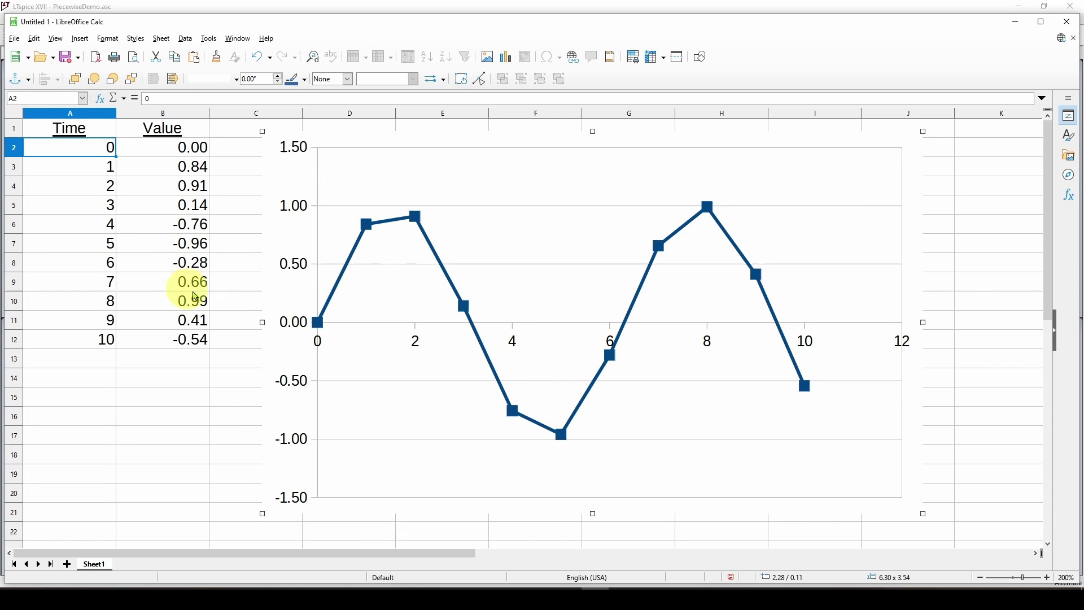
pyautogui.click(1017, 21)
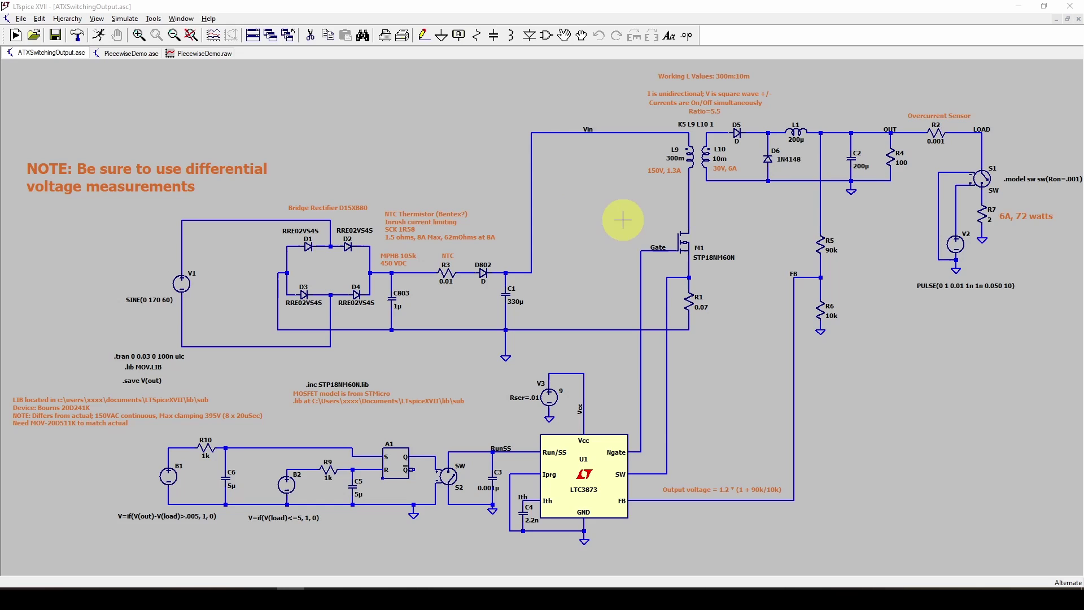
# Pan and zoom around the ATXSwitchingOutput schematic to inspect the flyback converter
pyautogui.moveTo(623, 207); pyautogui.dragTo(612, 210)
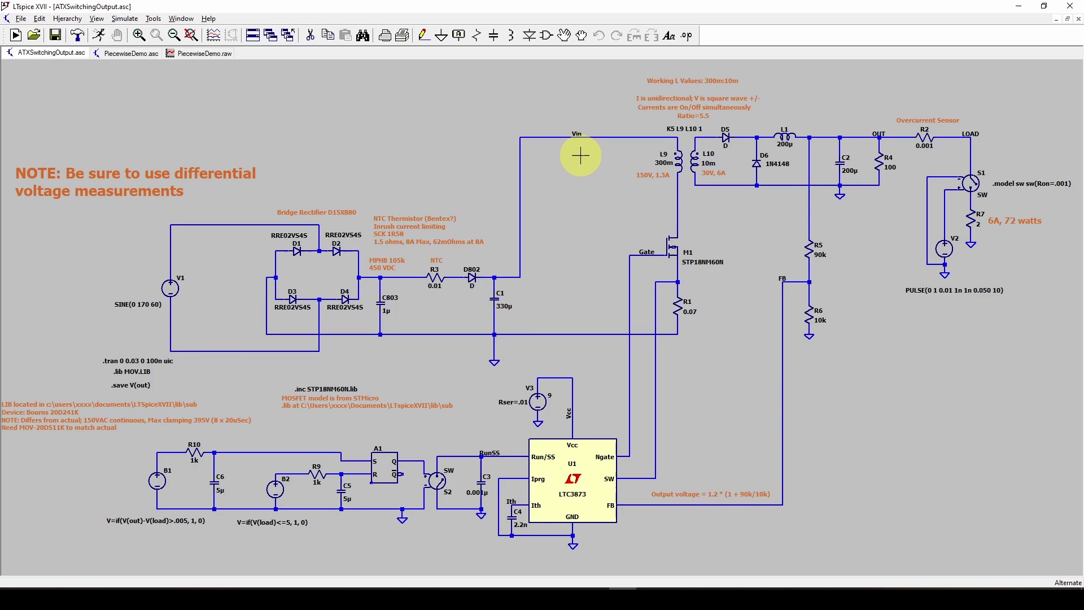
pyautogui.moveTo(594, 194); pyautogui.dragTo(588, 189)
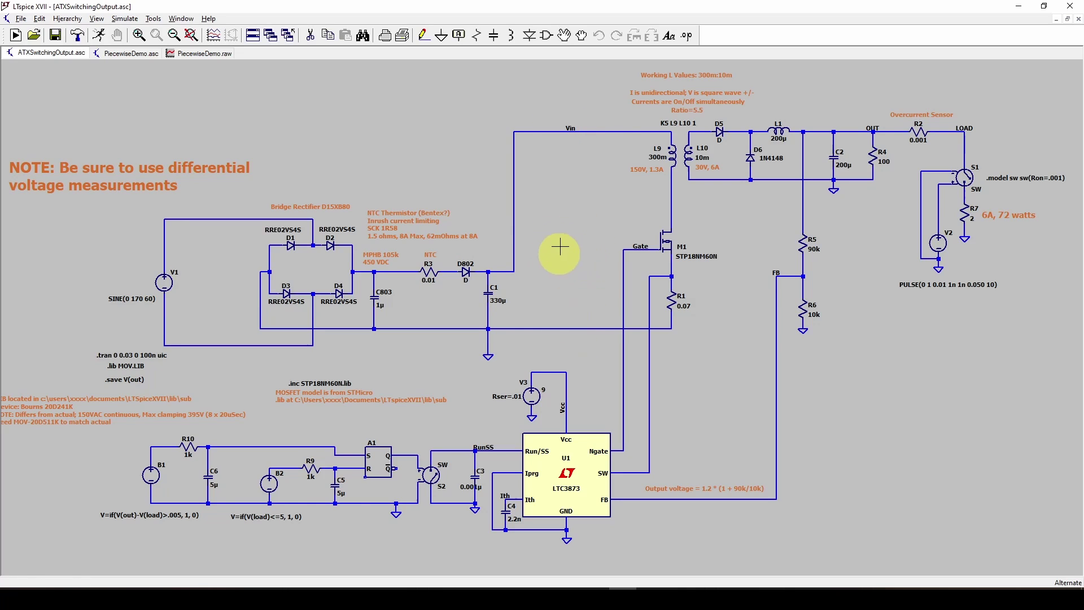
pyautogui.scroll(1, 556, 257)
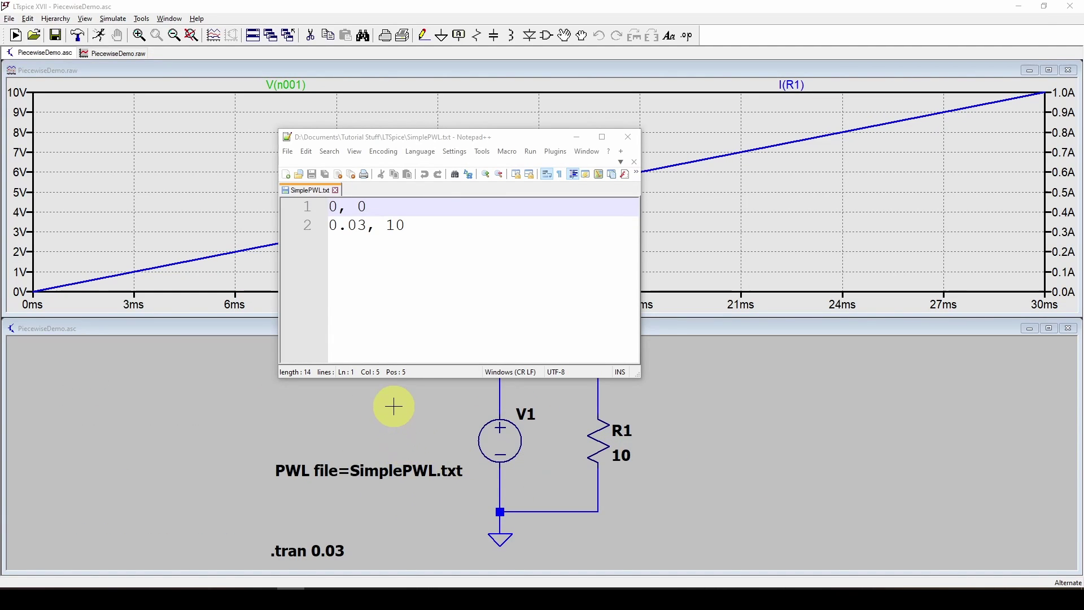
# Reposition the SimplePWL.txt window, then bring the LTspice PiecewiseDemo circuit to the front
pyautogui.moveTo(477, 137); pyautogui.dragTo(499, 175)
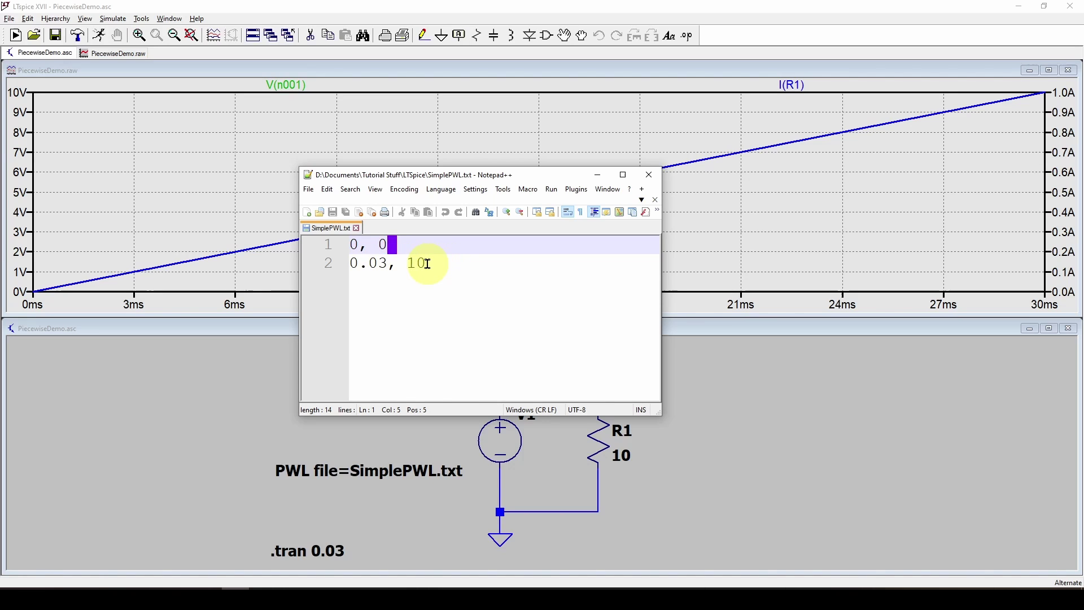
pyautogui.moveTo(447, 175)
pyautogui.mouseDown()
pyautogui.moveTo(456, 165)
pyautogui.moveTo(430, 186)
pyautogui.mouseUp()
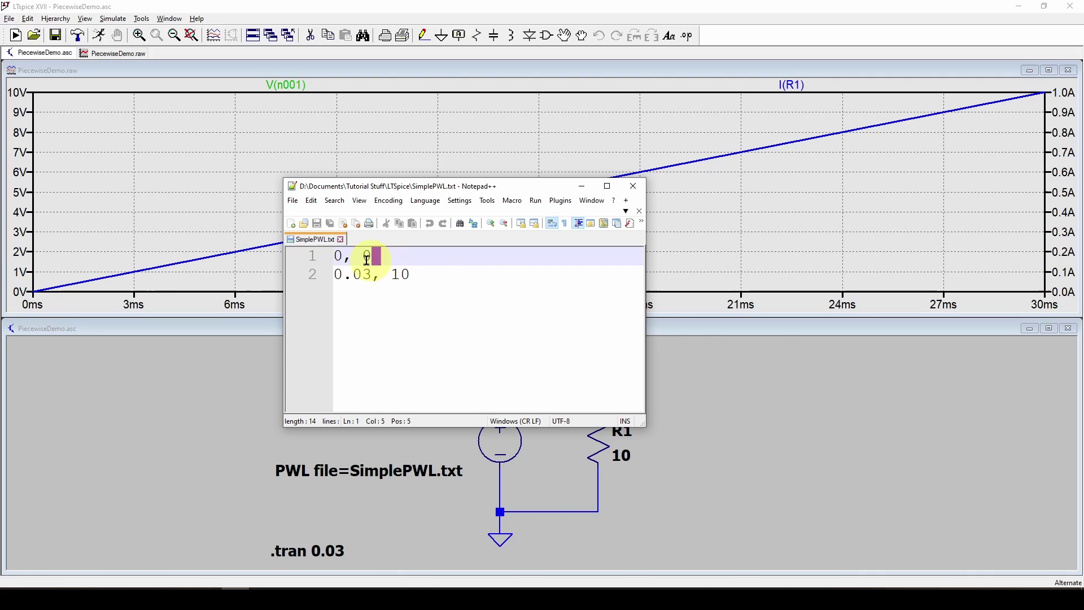
pyautogui.moveTo(440, 191); pyautogui.dragTo(483, 195)
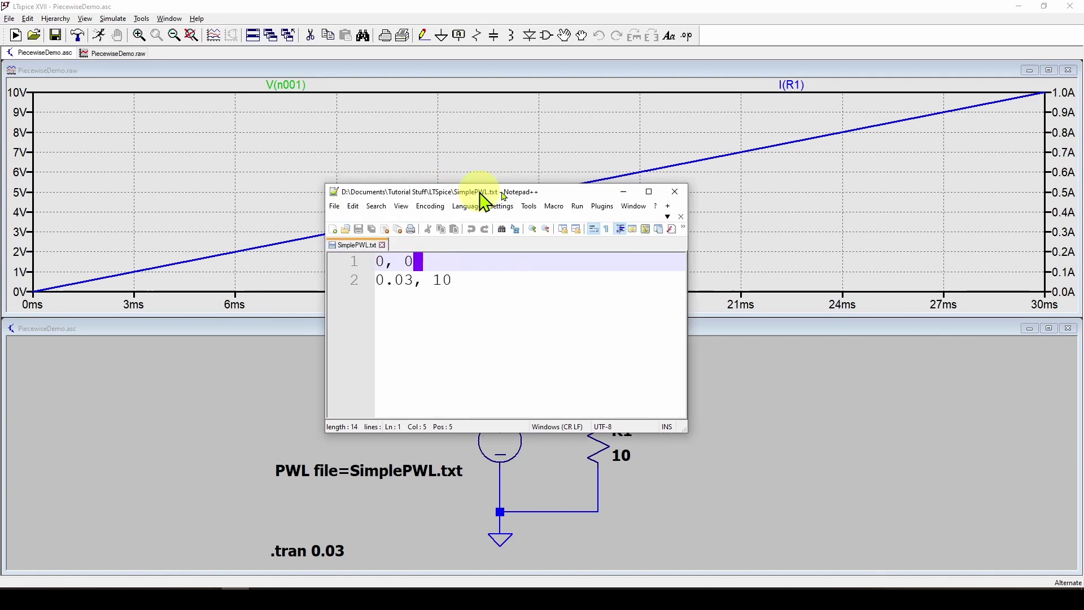
pyautogui.click(731, 363)
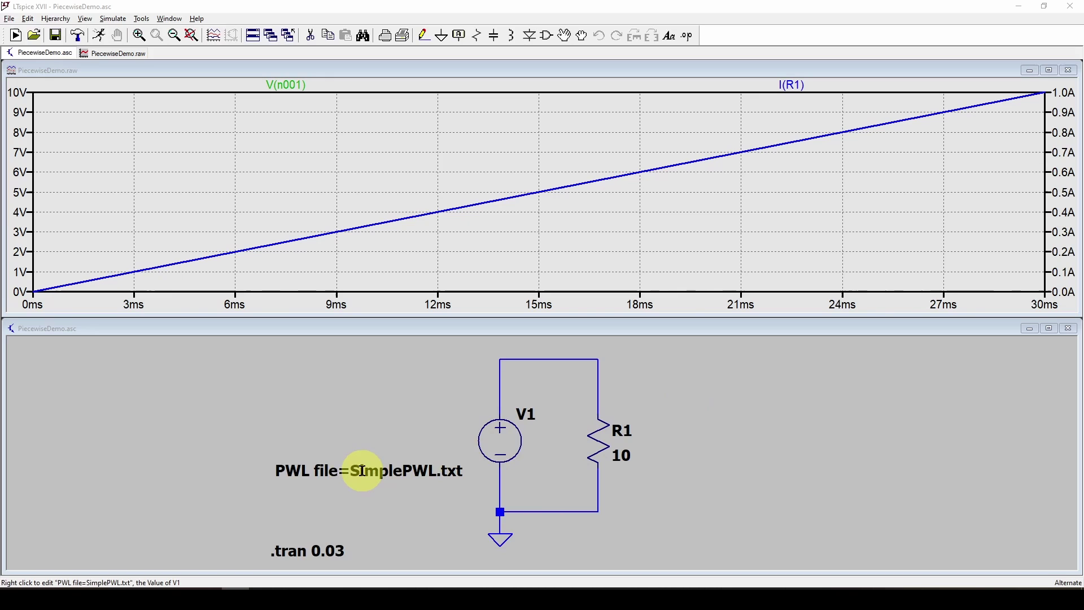
# Review V1's settings without changes and move the SimplePWL.txt window down and left
pyautogui.rightClick(509, 441)
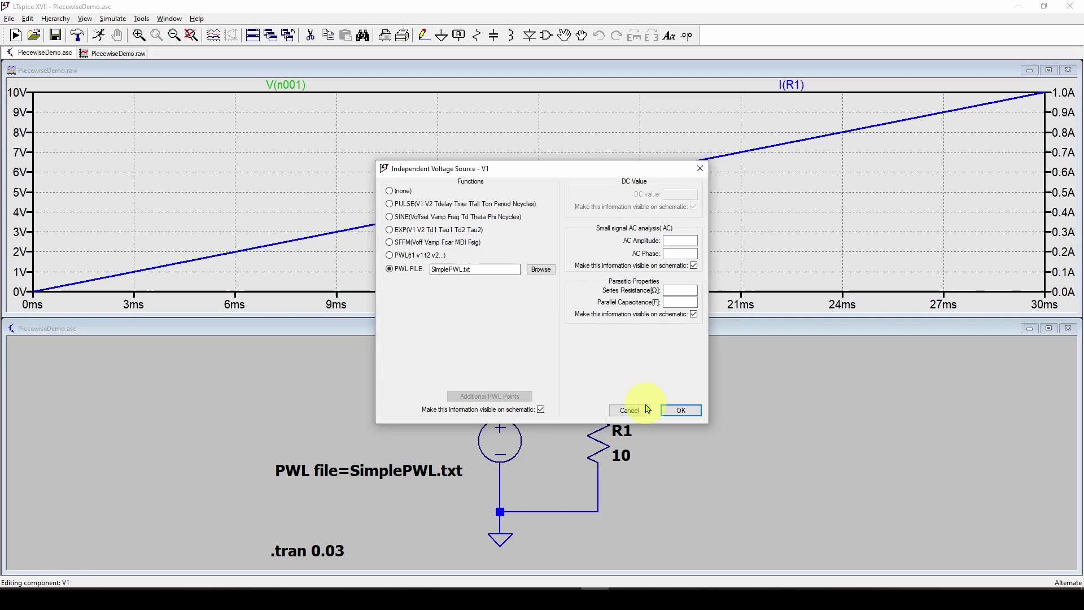
pyautogui.click(630, 410)
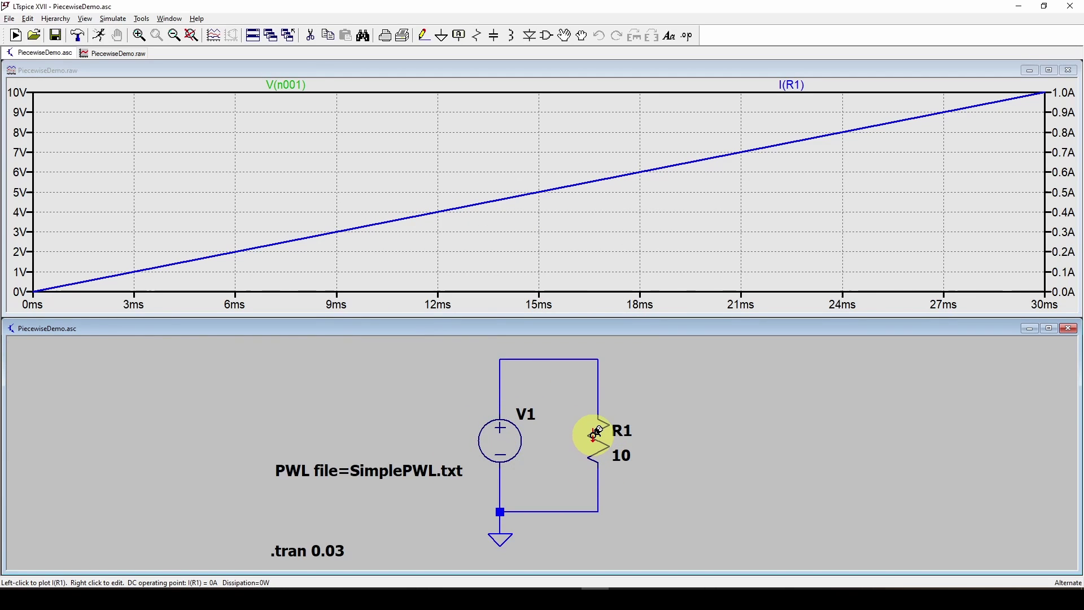
pyautogui.hotkey('alt', 'Tab')
pyautogui.moveTo(617, 192); pyautogui.dragTo(361, 173)
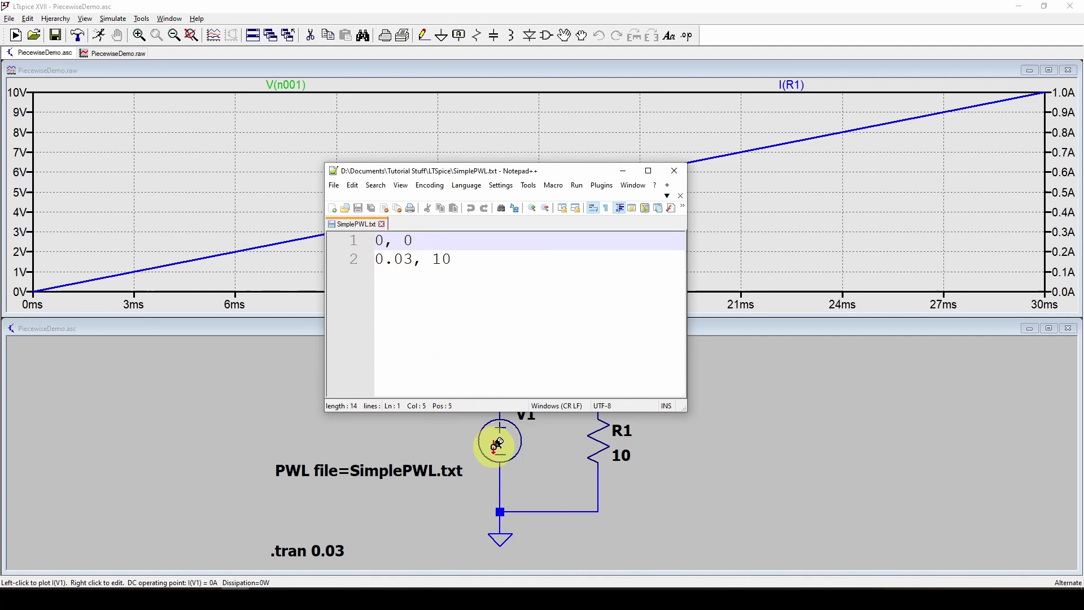
pyautogui.moveTo(484, 171); pyautogui.dragTo(357, 331)
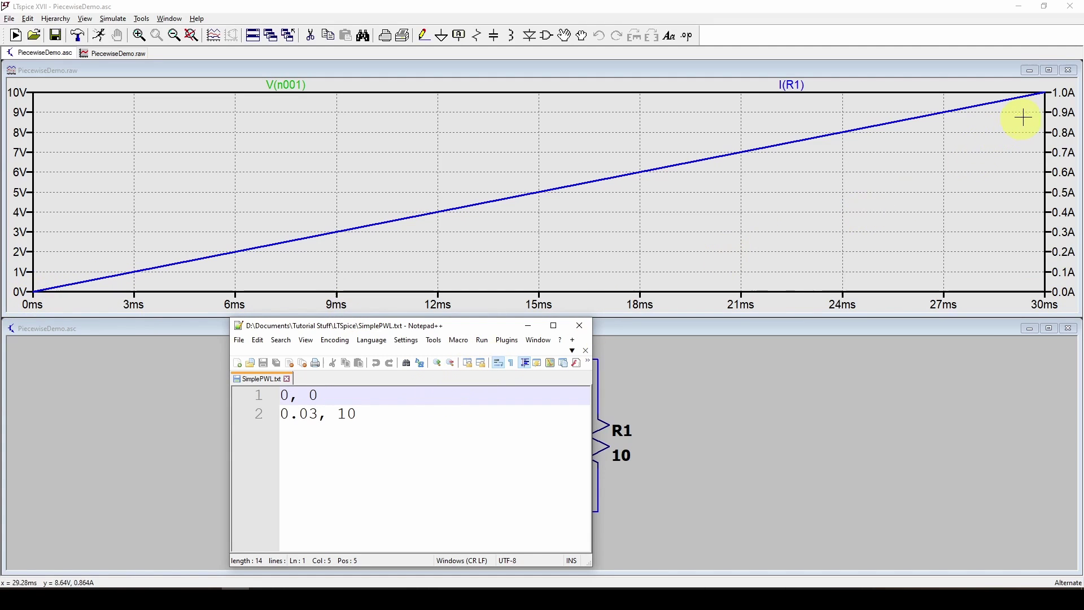
pyautogui.click(528, 325)
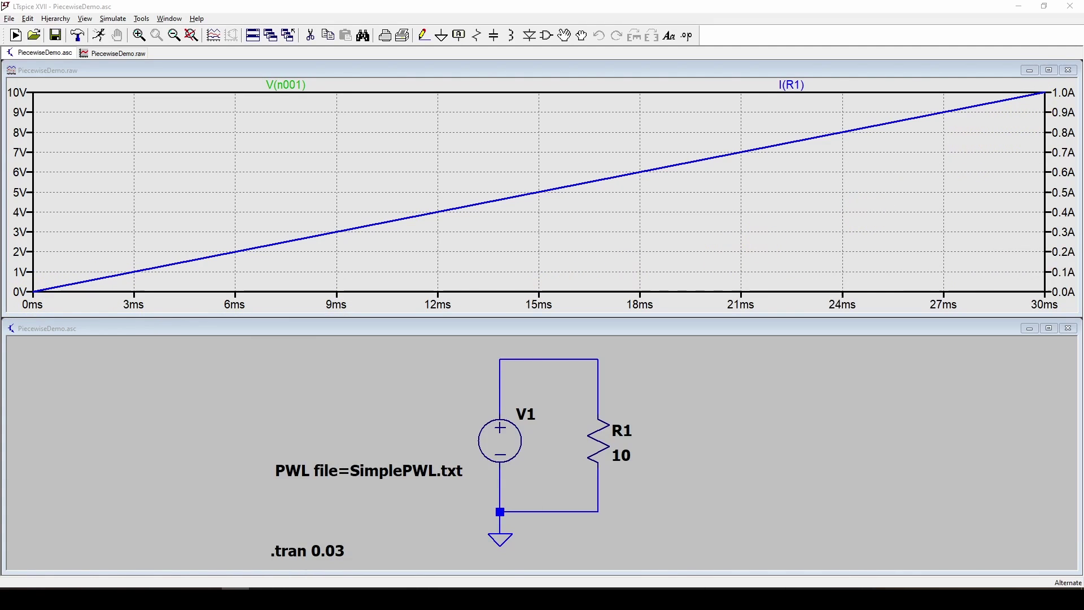
# Turn on Mark Data Points for the ramp trace, then bring SimplePWL.txt forward
pyautogui.rightClick(541, 190)
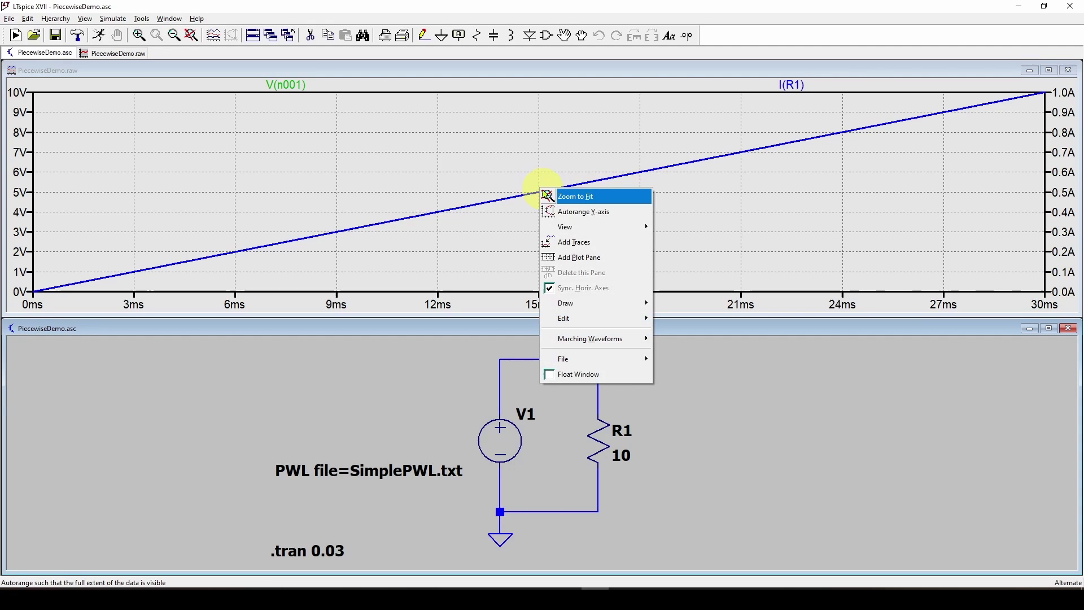
pyautogui.moveTo(558, 231)
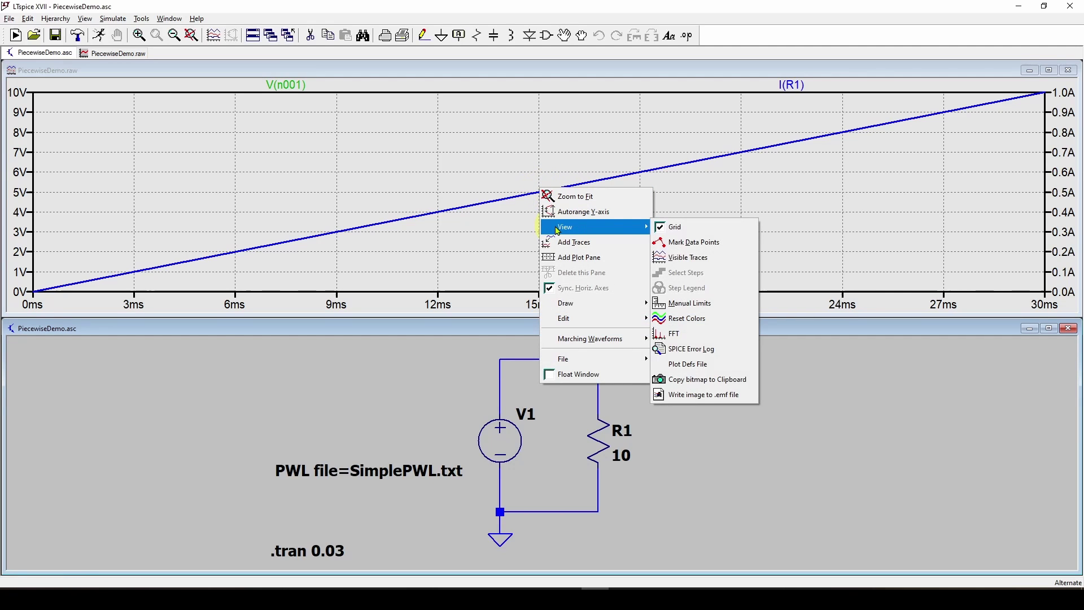
pyautogui.click(684, 243)
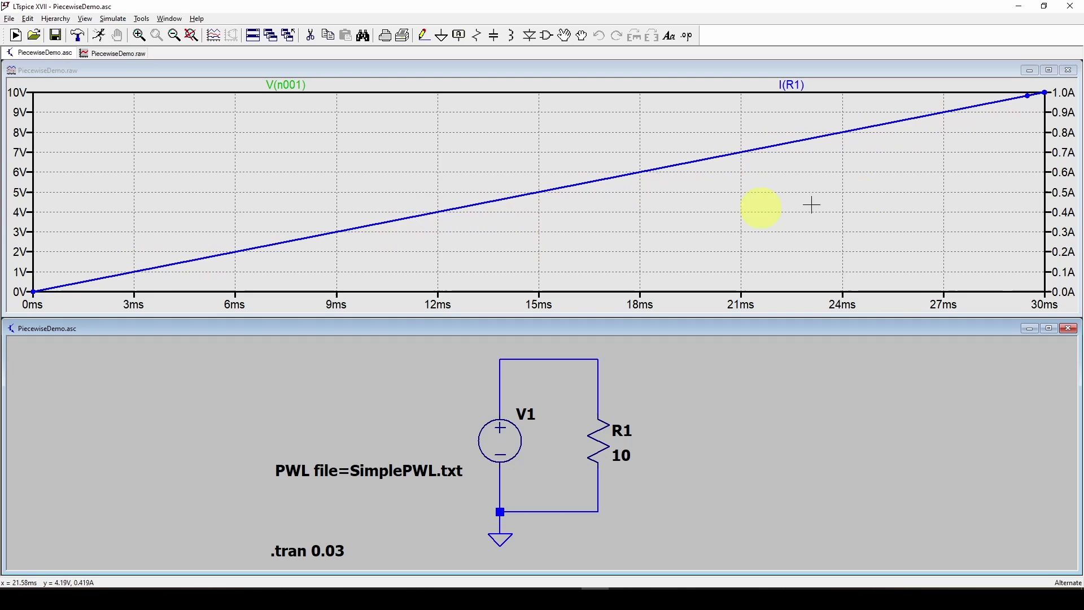
pyautogui.hotkey('alt', 'Tab')
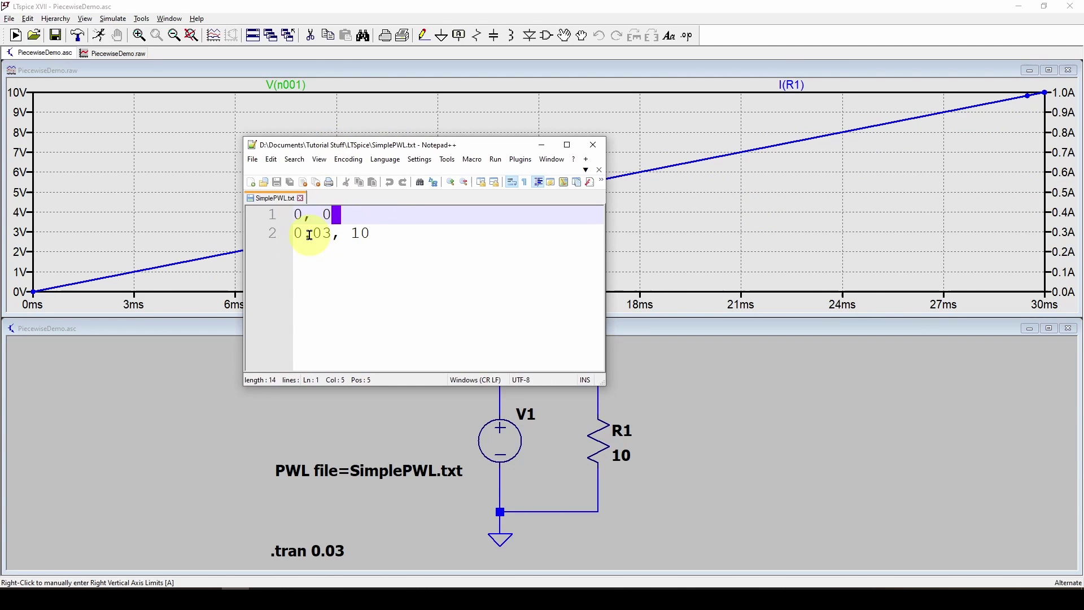
pyautogui.moveTo(412, 142); pyautogui.dragTo(449, 174)
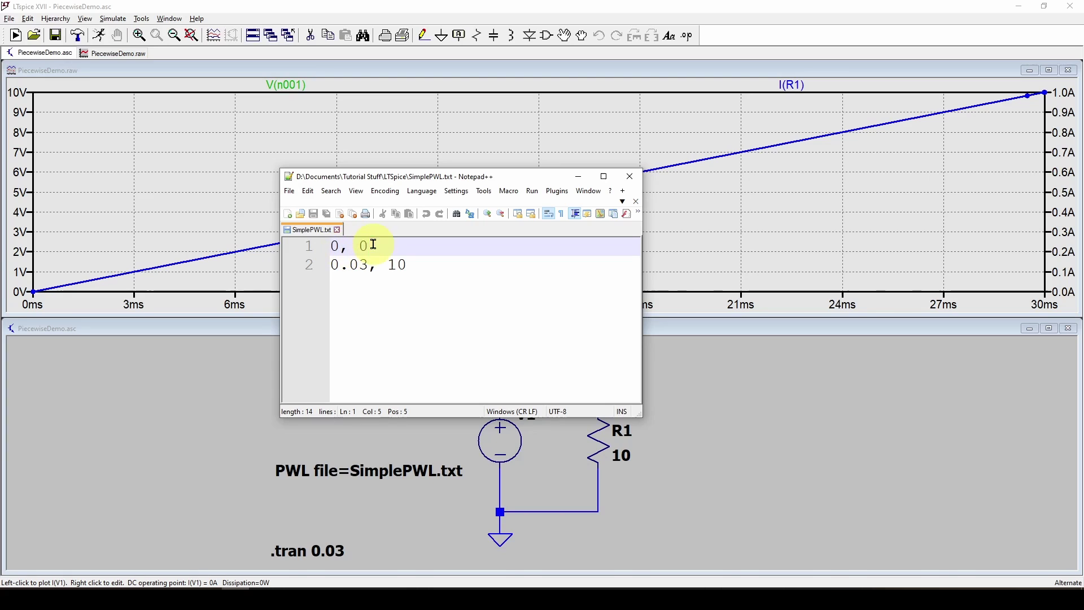
pyautogui.moveTo(433, 173)
pyautogui.mouseDown()
pyautogui.moveTo(497, 170)
pyautogui.moveTo(435, 176)
pyautogui.mouseUp()
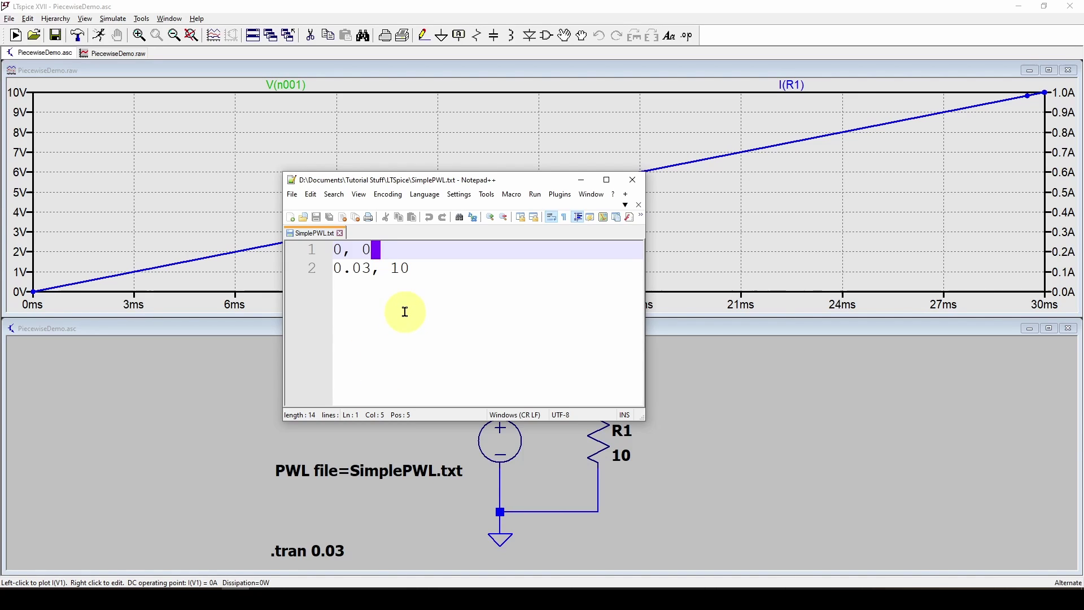
pyautogui.moveTo(475, 187); pyautogui.dragTo(474, 183)
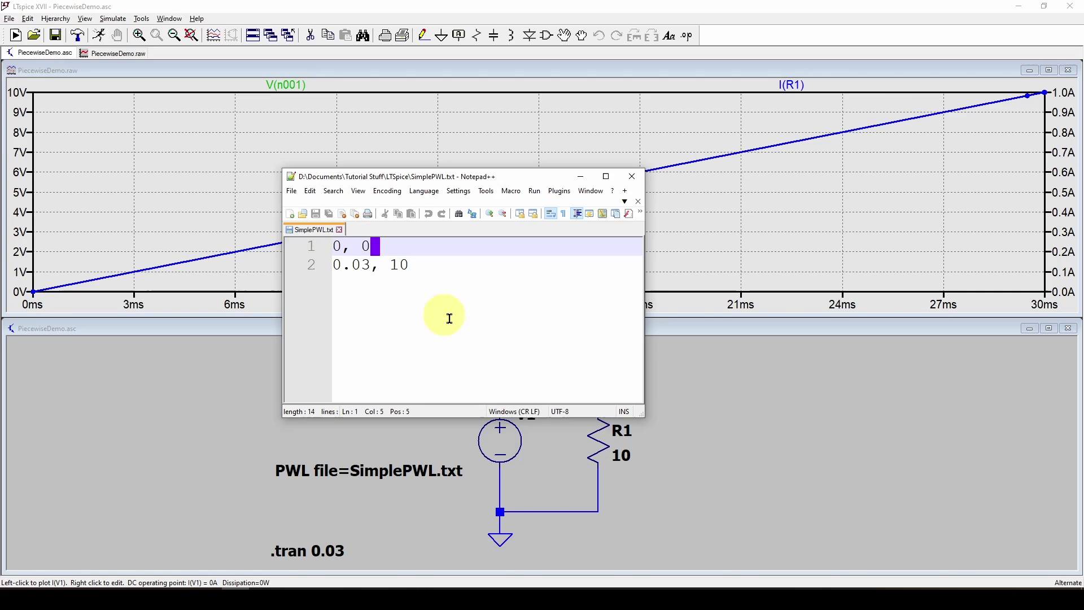
pyautogui.moveTo(645, 420); pyautogui.dragTo(652, 442)
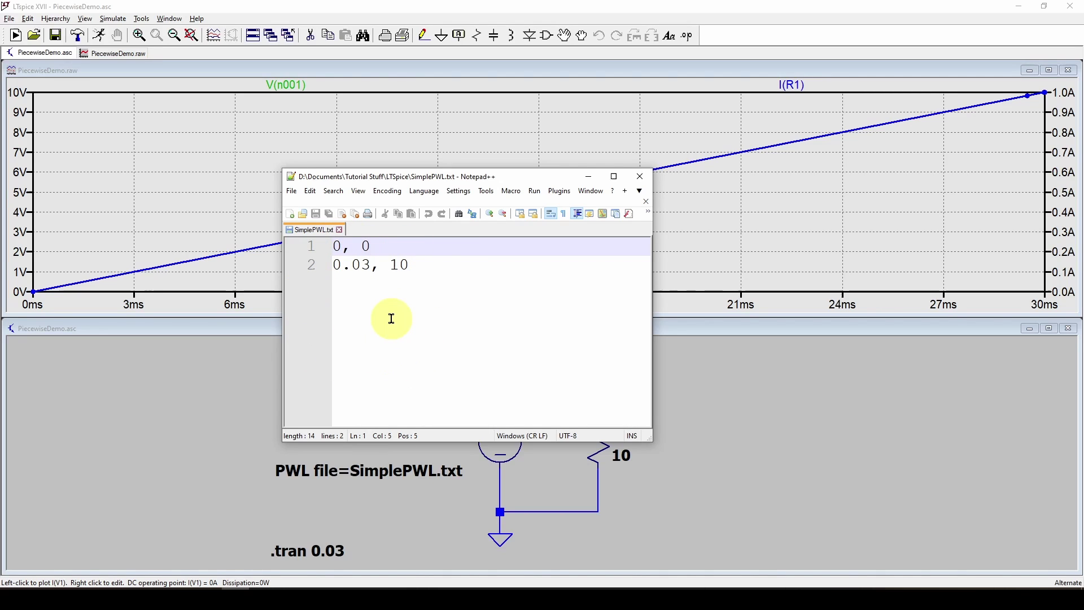
# Move the SimplePWL.txt editor window to the right edge of the screen
pyautogui.moveTo(418, 176); pyautogui.dragTo(374, 246)
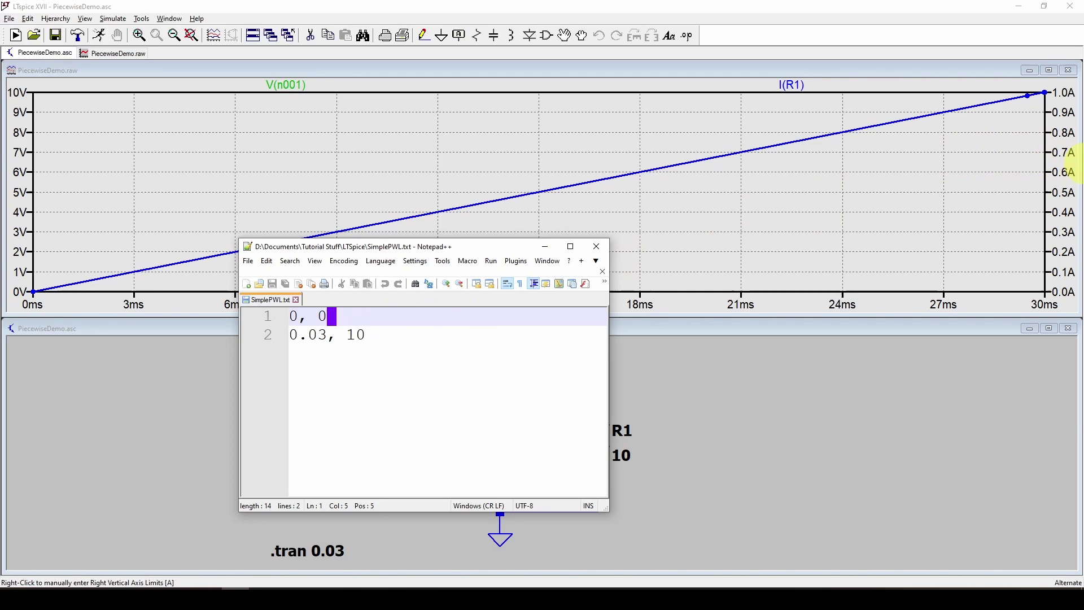
pyautogui.moveTo(444, 249); pyautogui.dragTo(935, 248)
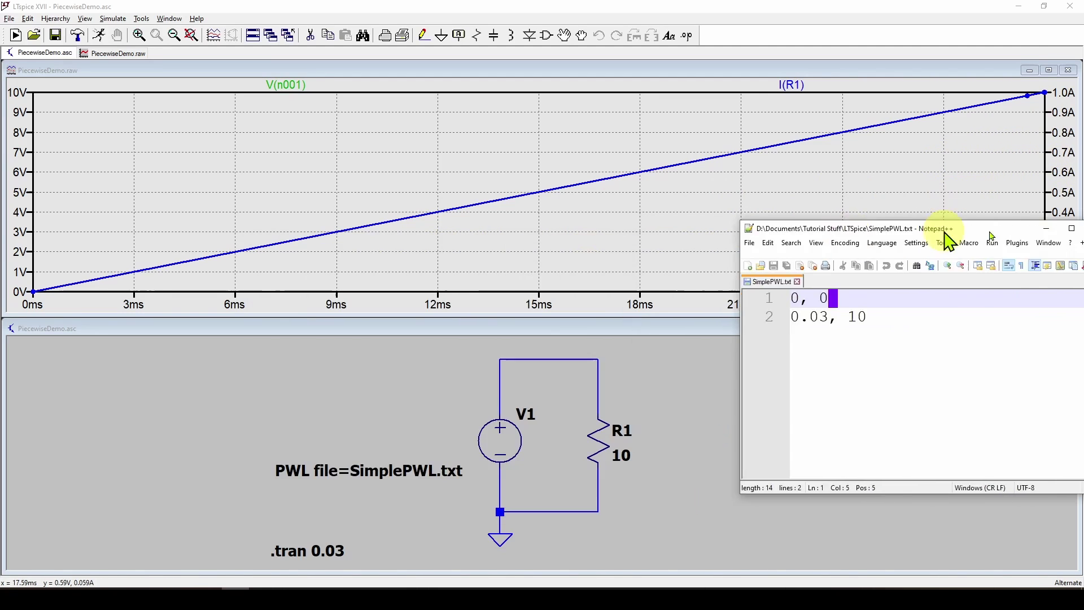
# Change the transient stop time to 0.05 and re-run the simulation
pyautogui.click(395, 150)
pyautogui.click(113, 19)
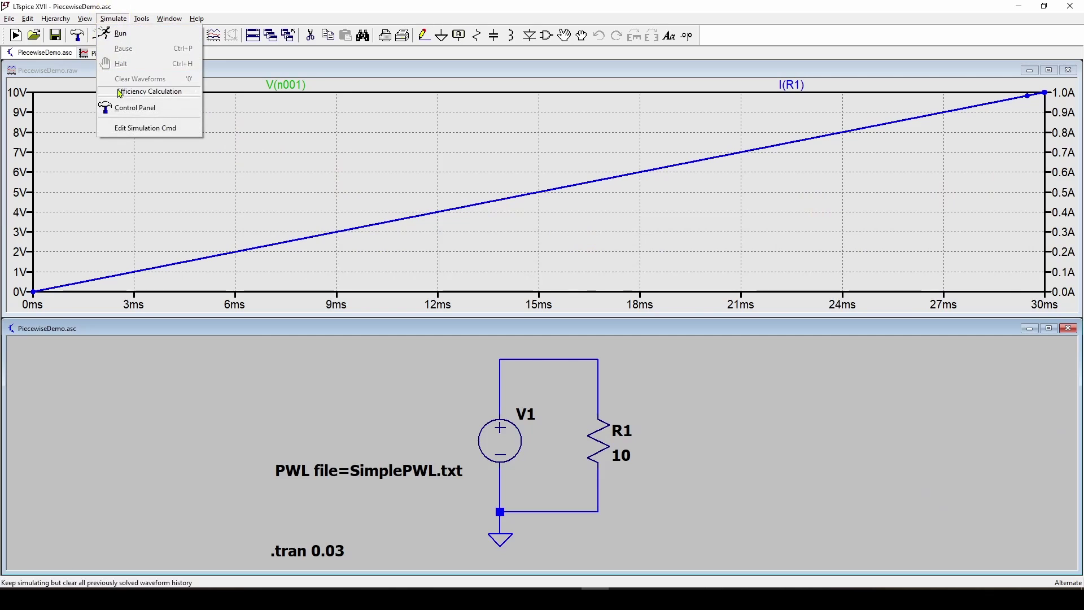
pyautogui.click(121, 128)
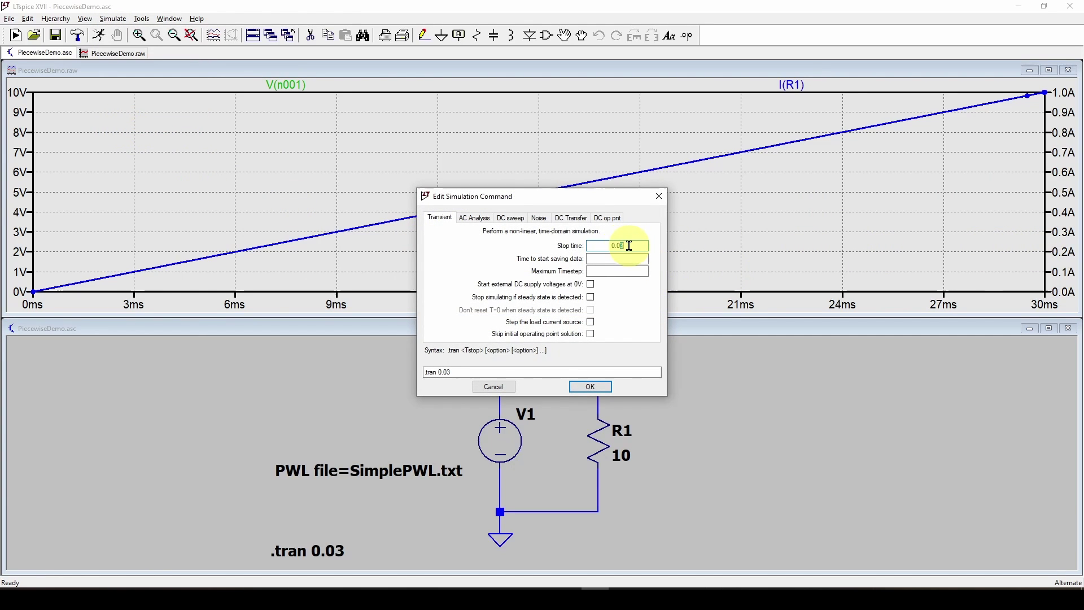
pyautogui.write('5')
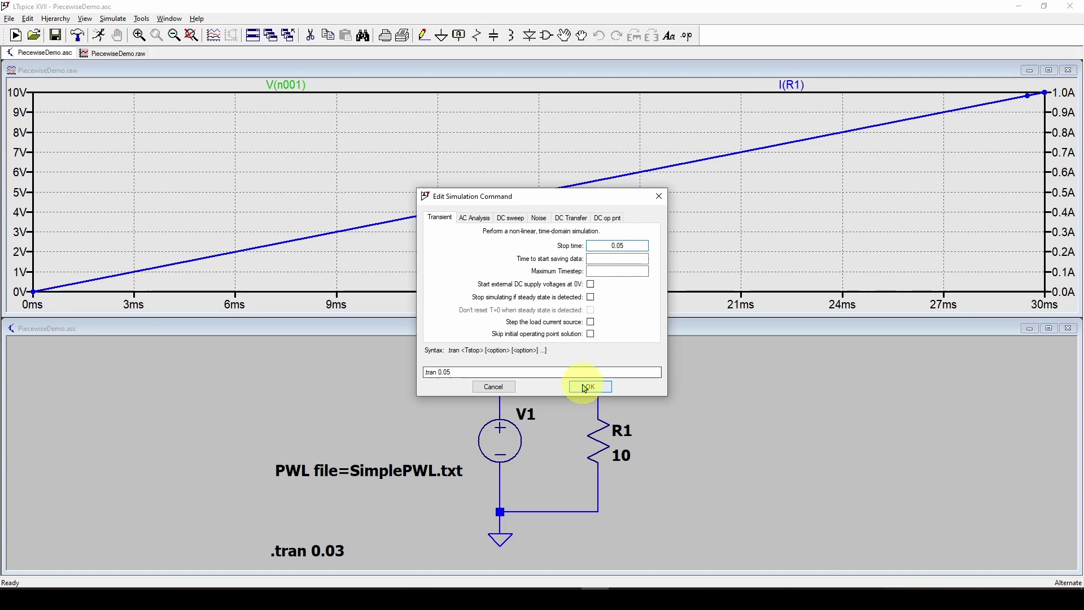
pyautogui.click(589, 387)
pyautogui.click(100, 35)
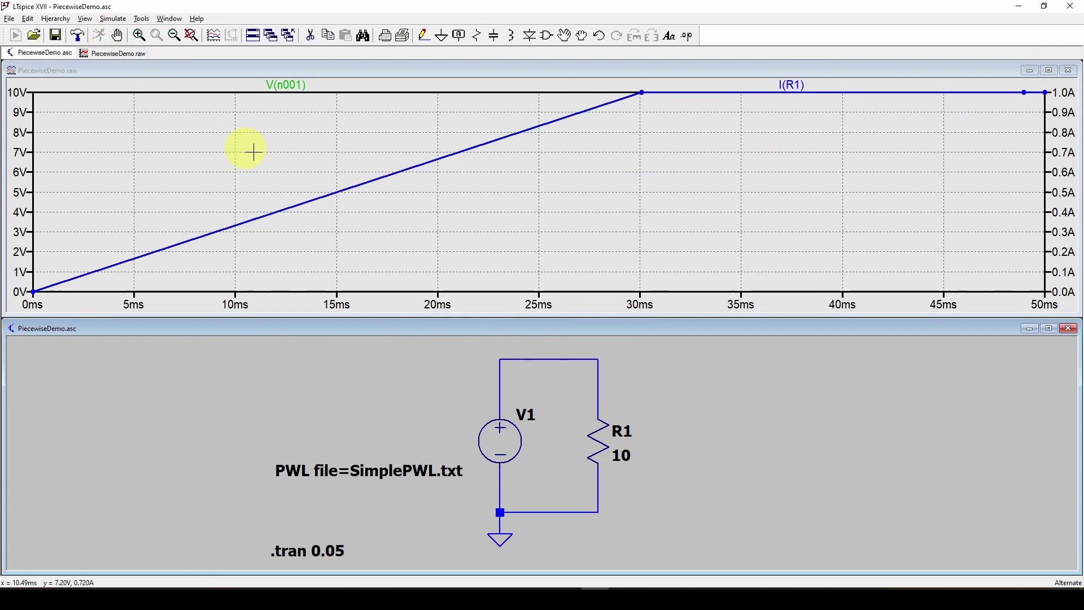
pyautogui.click(194, 70)
# Zoom the voltage axis out to -6 V–16 V and bring SimplePWL.txt back in front
pyautogui.click(175, 35)
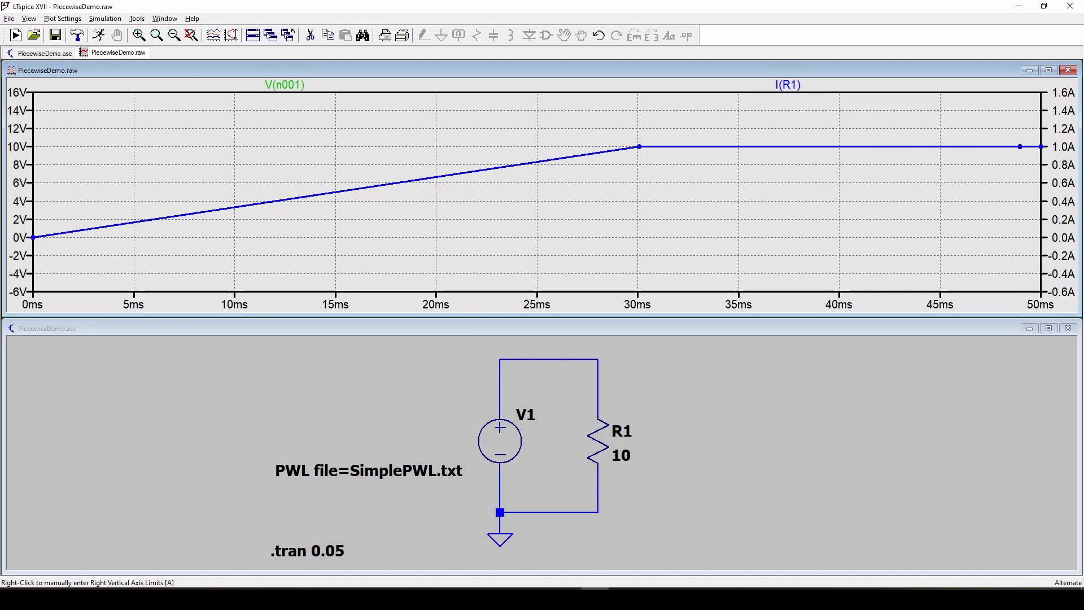
pyautogui.hotkey('alt', 'Tab')
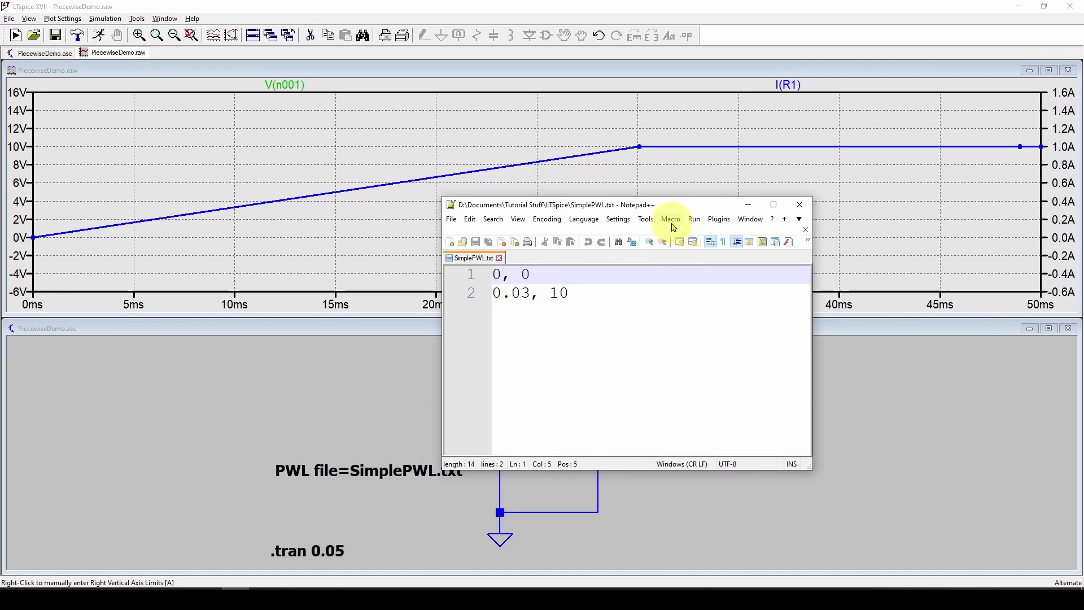
# Drag the SimplePWL.txt editor off screen so the ATXSwitchingOutput.asc schematic shows
pyautogui.moveTo(676, 208); pyautogui.dragTo(537, 260)
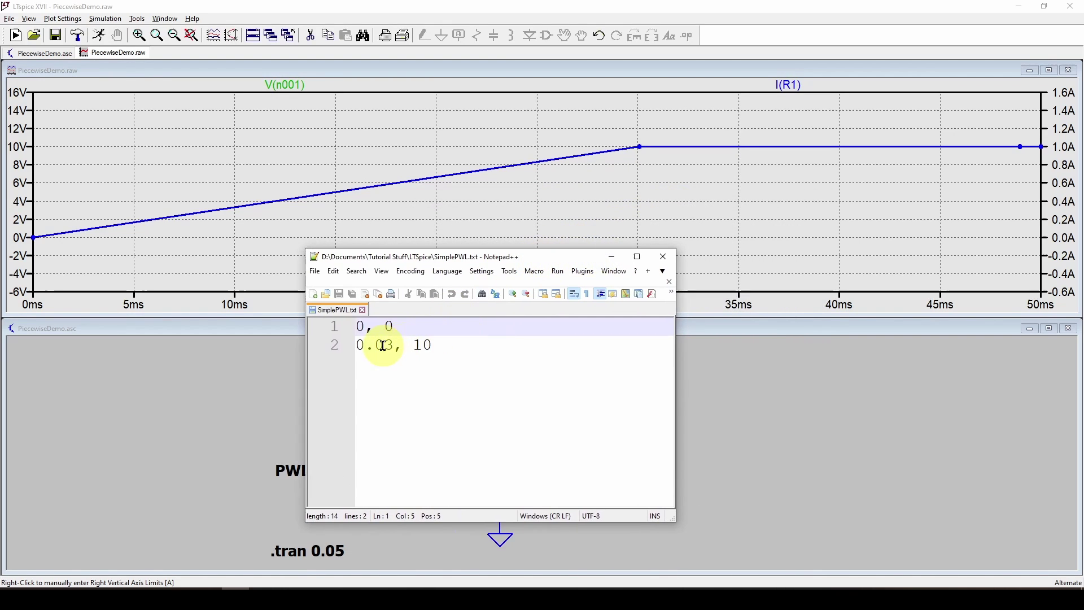
pyautogui.moveTo(545, 249); pyautogui.dragTo(820, 225)
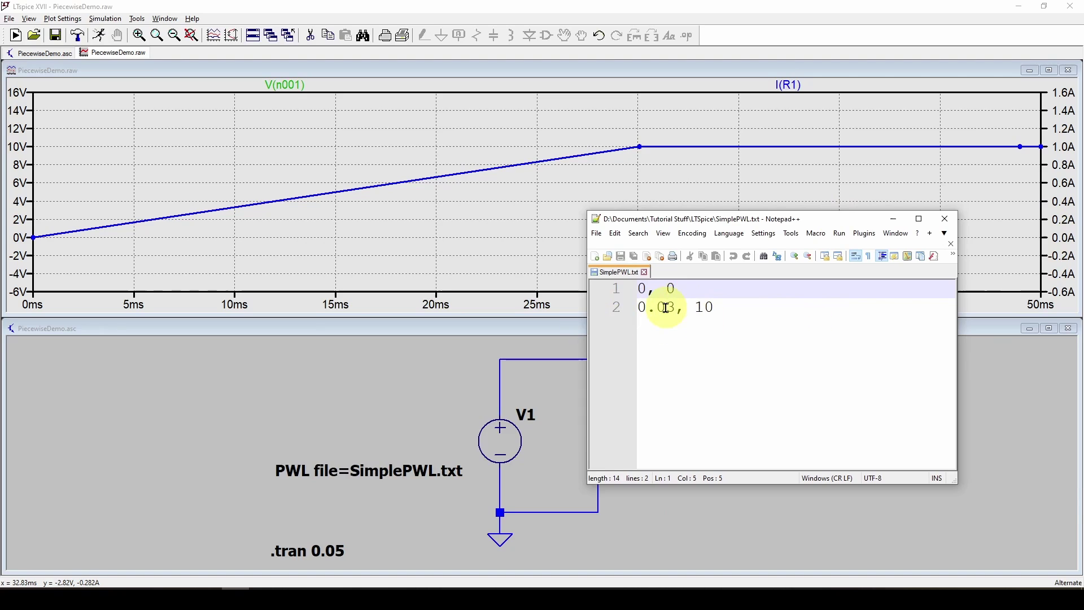
pyautogui.moveTo(659, 218); pyautogui.dragTo(1083, 220)
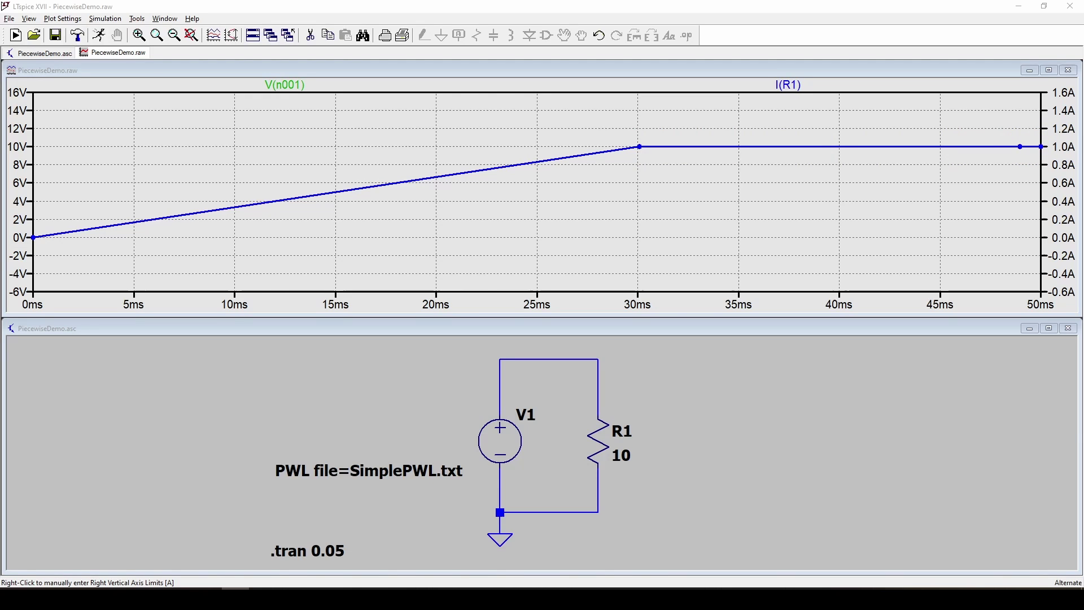
pyautogui.moveTo(828, 164); pyautogui.dragTo(332, 126)
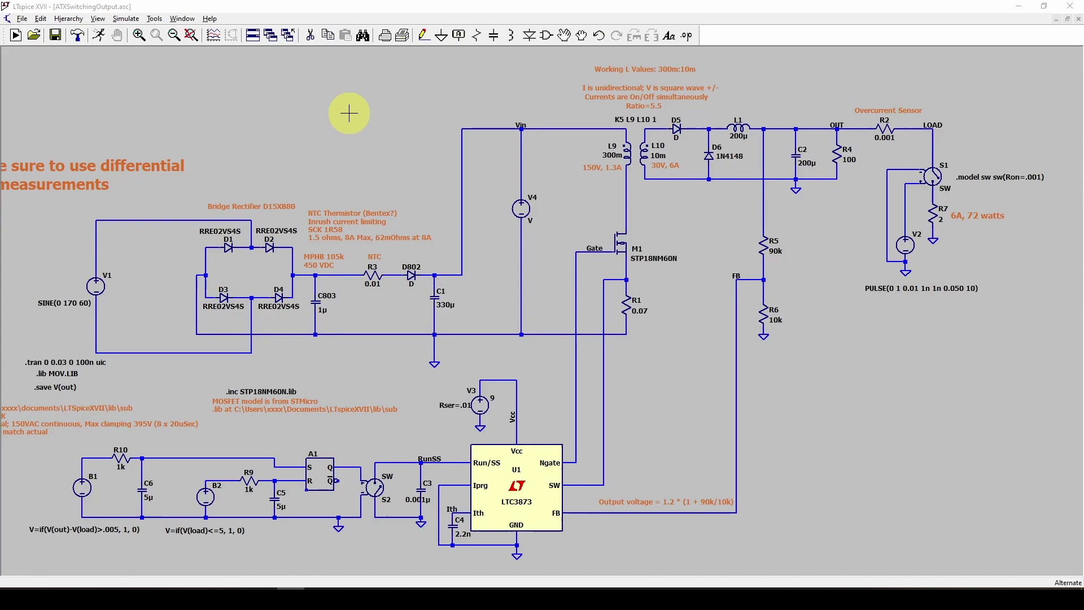
pyautogui.moveTo(364, 111); pyautogui.dragTo(361, 106)
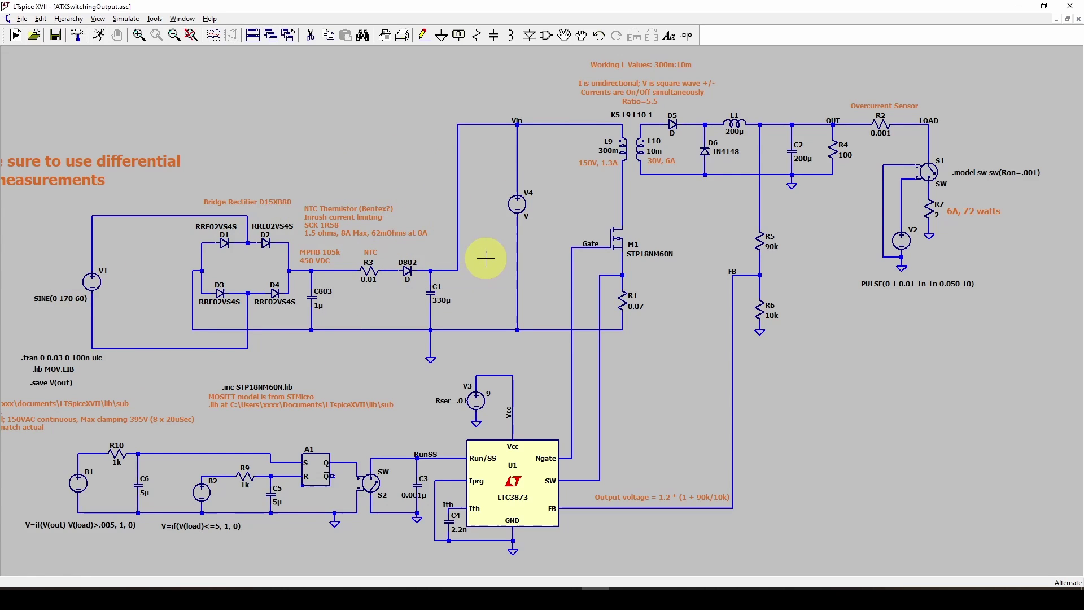
pyautogui.moveTo(484, 257)
pyautogui.mouseDown()
pyautogui.moveTo(467, 258)
pyautogui.moveTo(484, 256)
pyautogui.mouseUp()
# Zoom and shift the ATXSwitchingOutput schematic view to see the V4 input and LTC3873 controller
pyautogui.scroll(1, 484, 256)
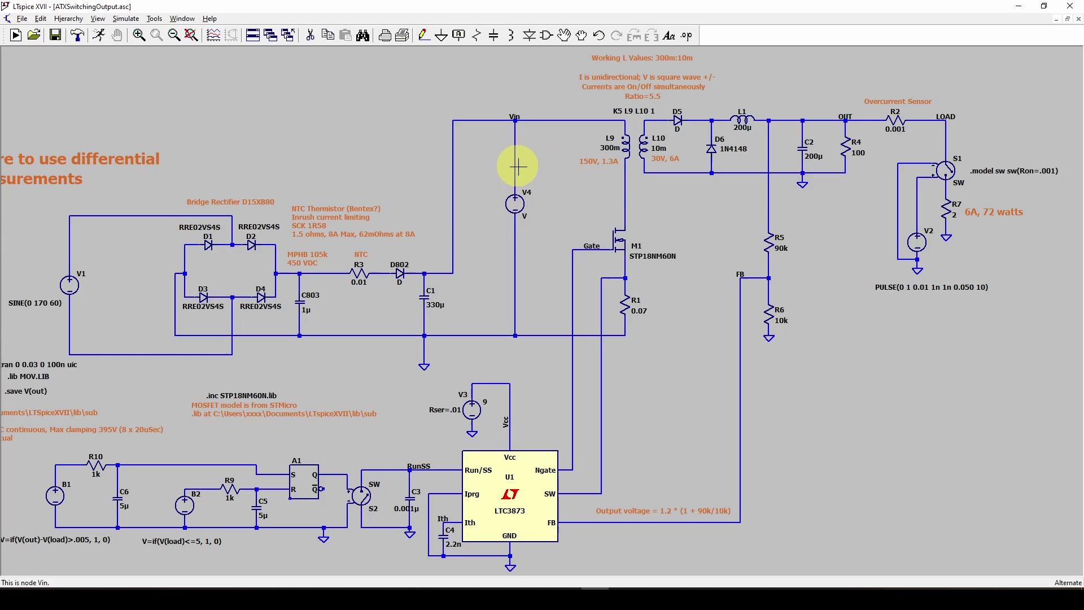
pyautogui.moveTo(557, 175); pyautogui.dragTo(560, 182)
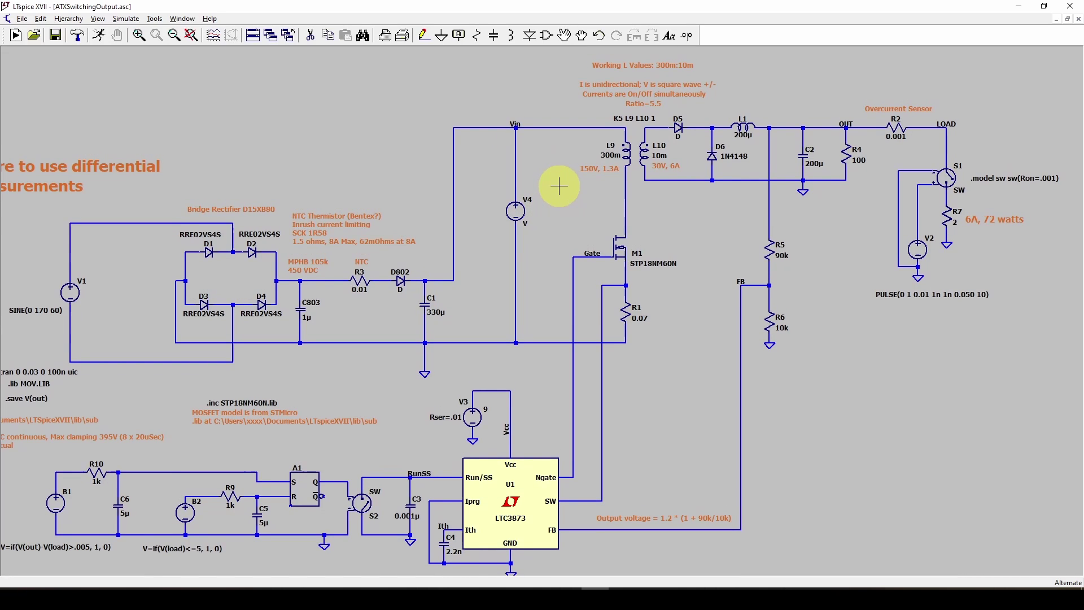